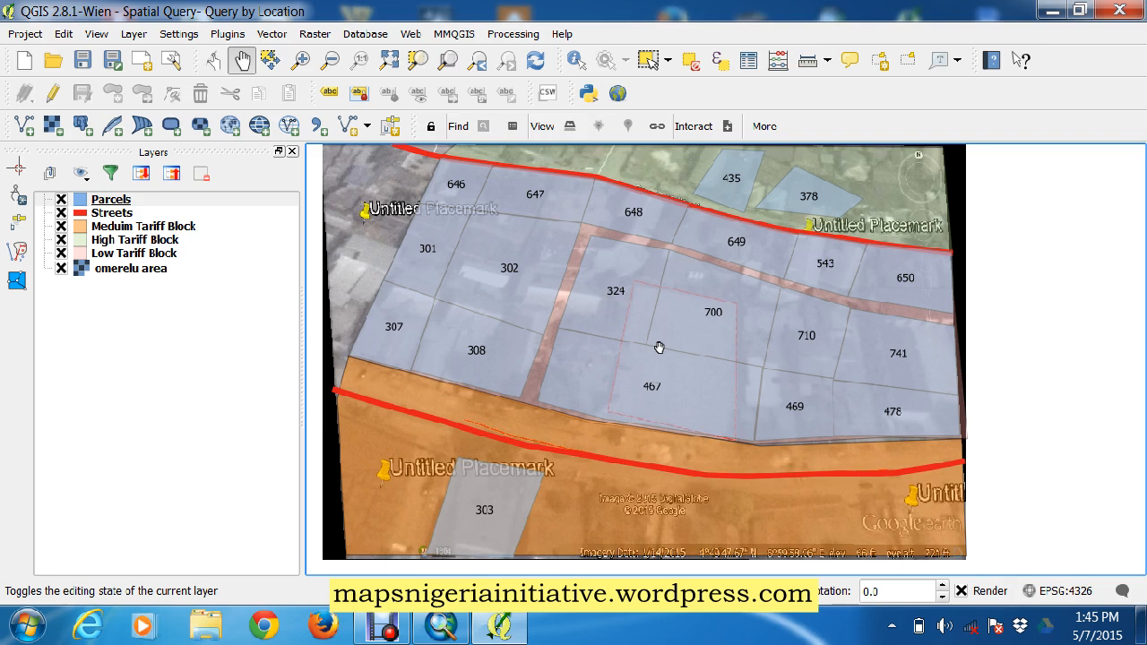
# Step: Examine the numbered parcels, the streets and the tariff blocks across the map
pyautogui.moveTo(460, 243); pyautogui.dragTo(488, 235)
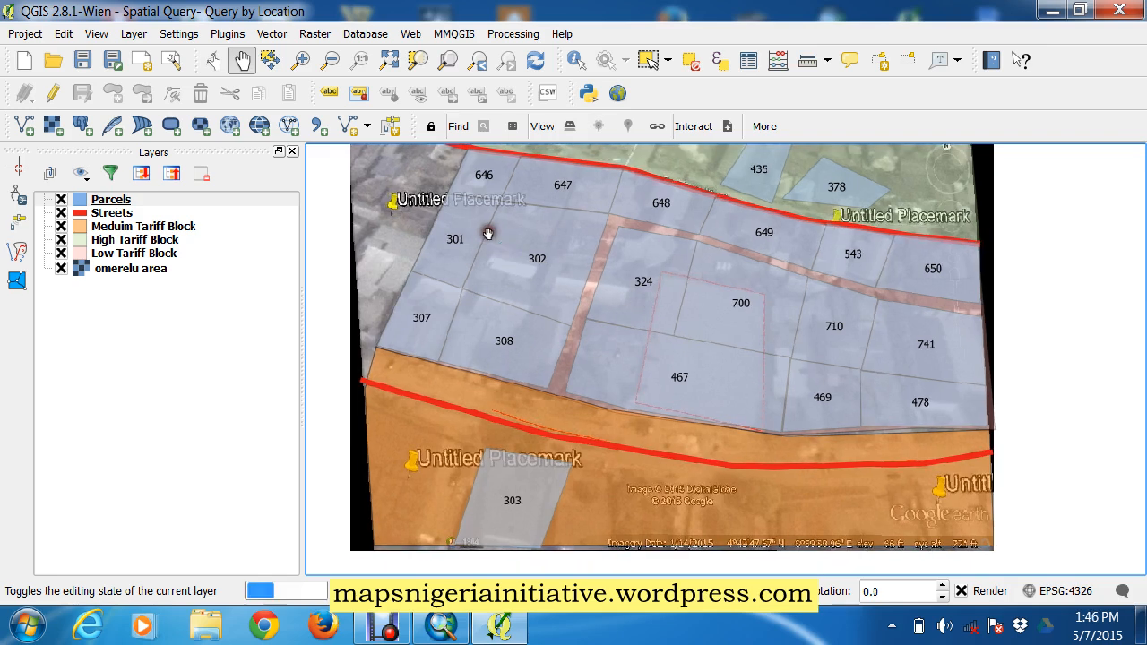
pyautogui.moveTo(599, 256)
pyautogui.mouseDown()
pyautogui.moveTo(568, 288)
pyautogui.moveTo(609, 266)
pyautogui.mouseUp()
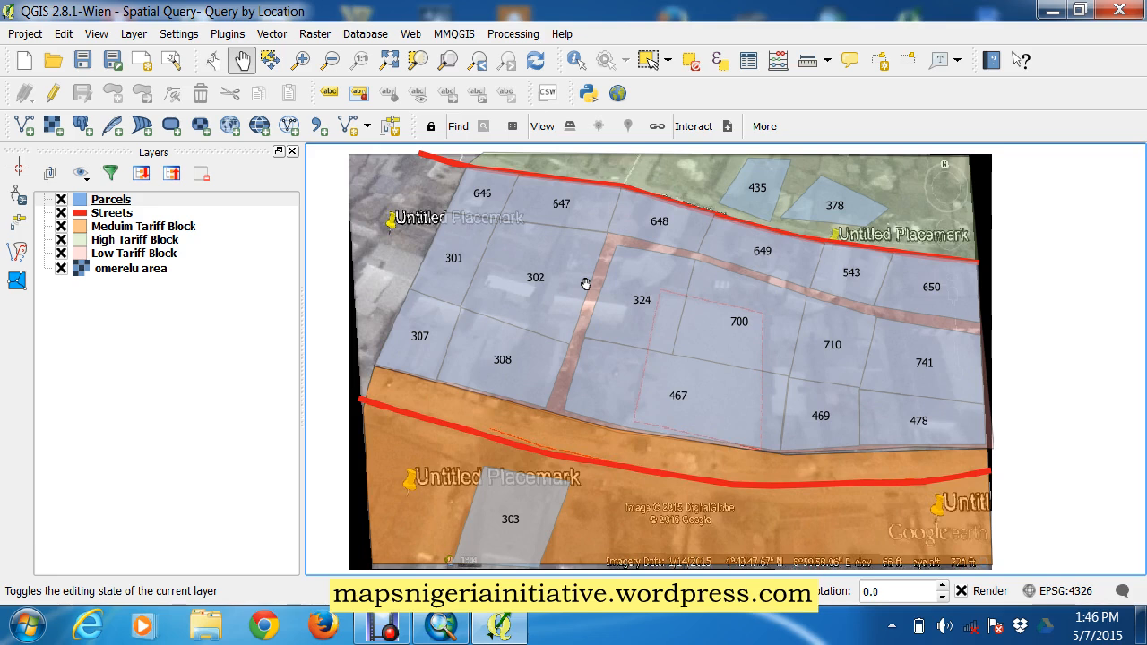
pyautogui.moveTo(586, 284); pyautogui.dragTo(579, 278)
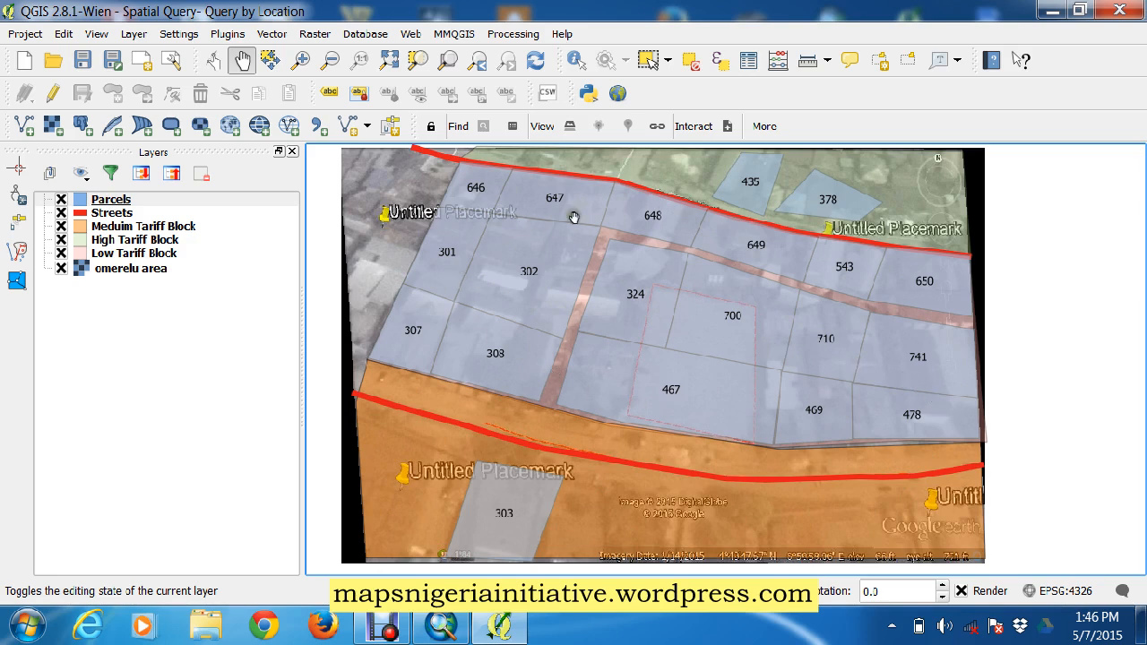
pyautogui.moveTo(768, 330); pyautogui.dragTo(761, 340)
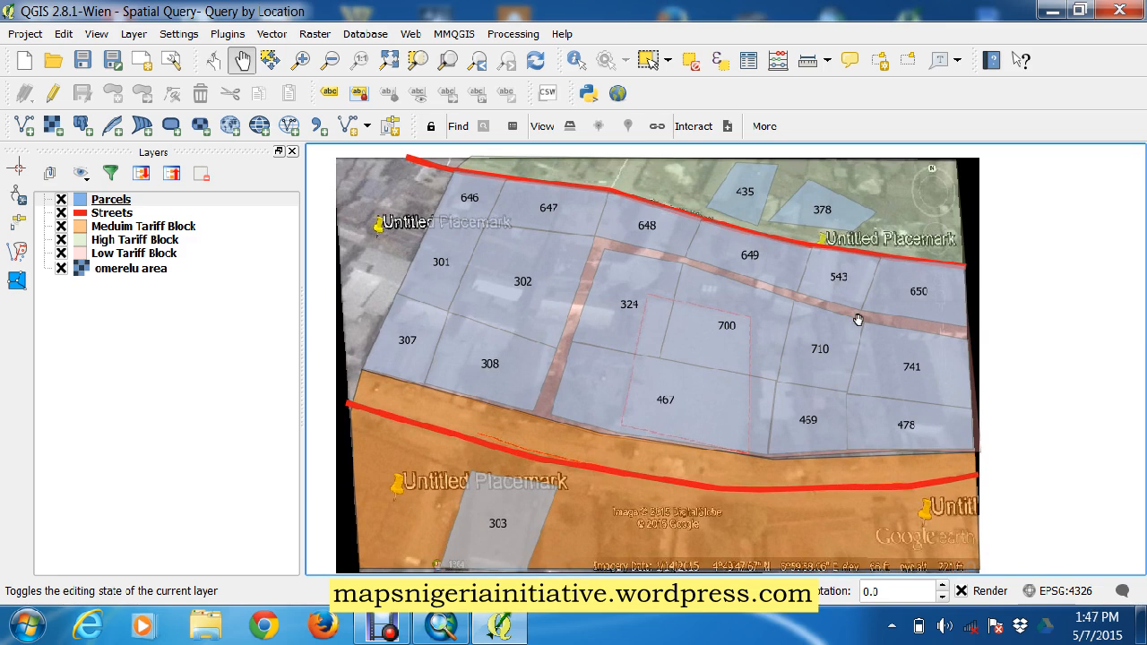
pyautogui.moveTo(617, 360)
pyautogui.mouseDown()
pyautogui.moveTo(615, 335)
pyautogui.moveTo(615, 350)
pyautogui.mouseUp()
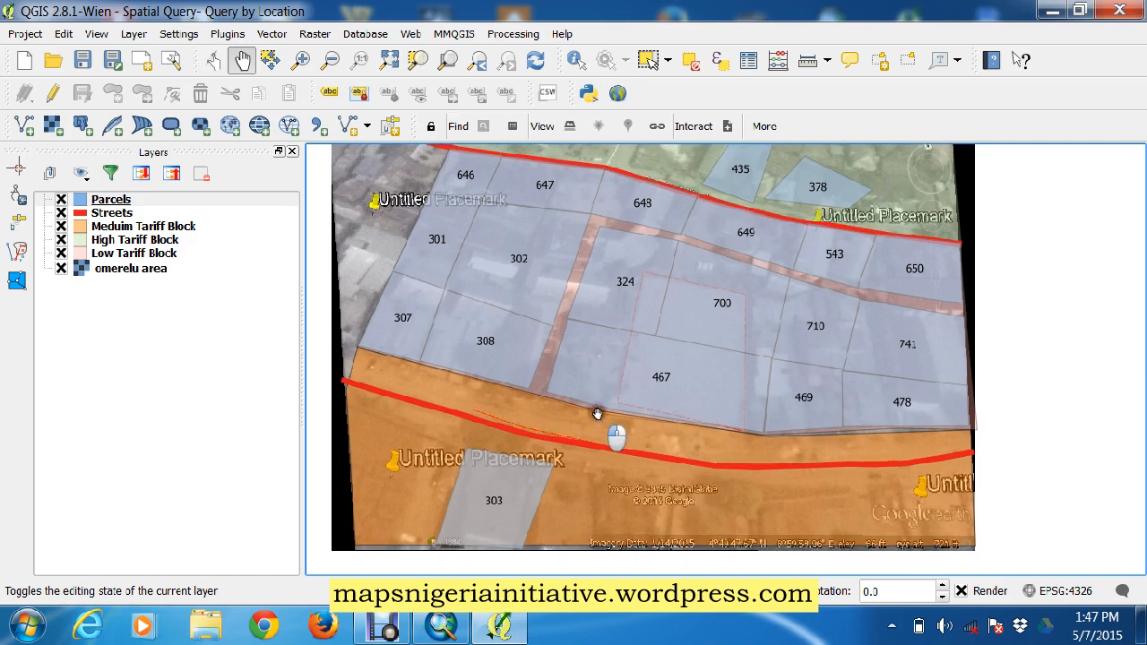
pyautogui.moveTo(610, 430); pyautogui.dragTo(610, 456)
pyautogui.moveTo(645, 344); pyautogui.dragTo(656, 335)
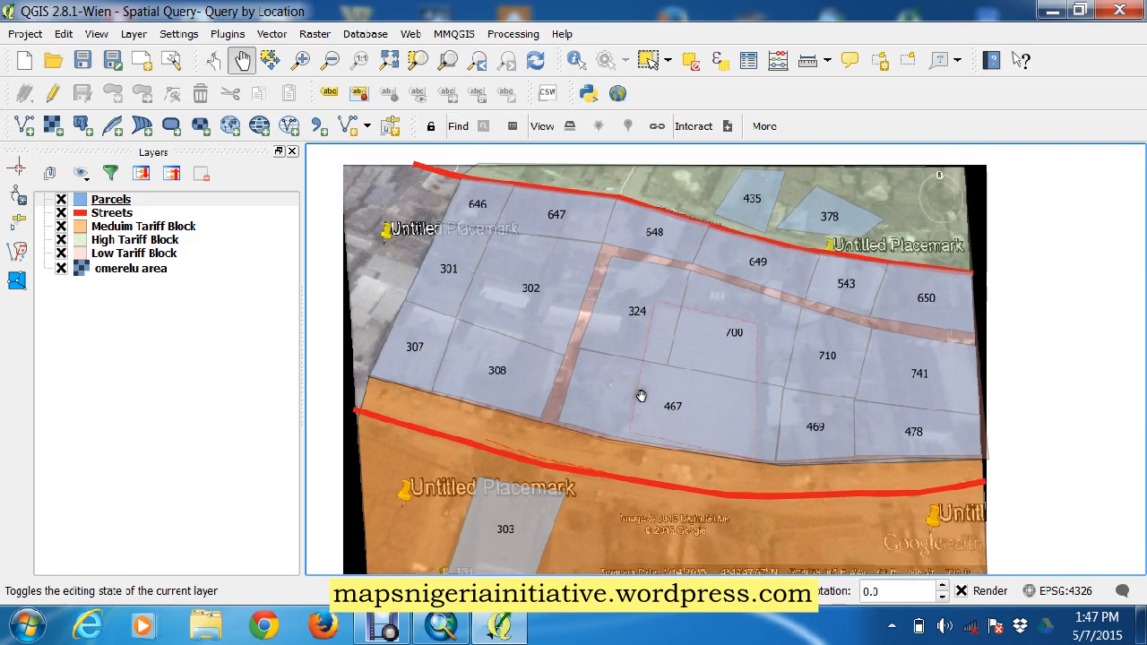
pyautogui.moveTo(644, 399); pyautogui.dragTo(632, 377)
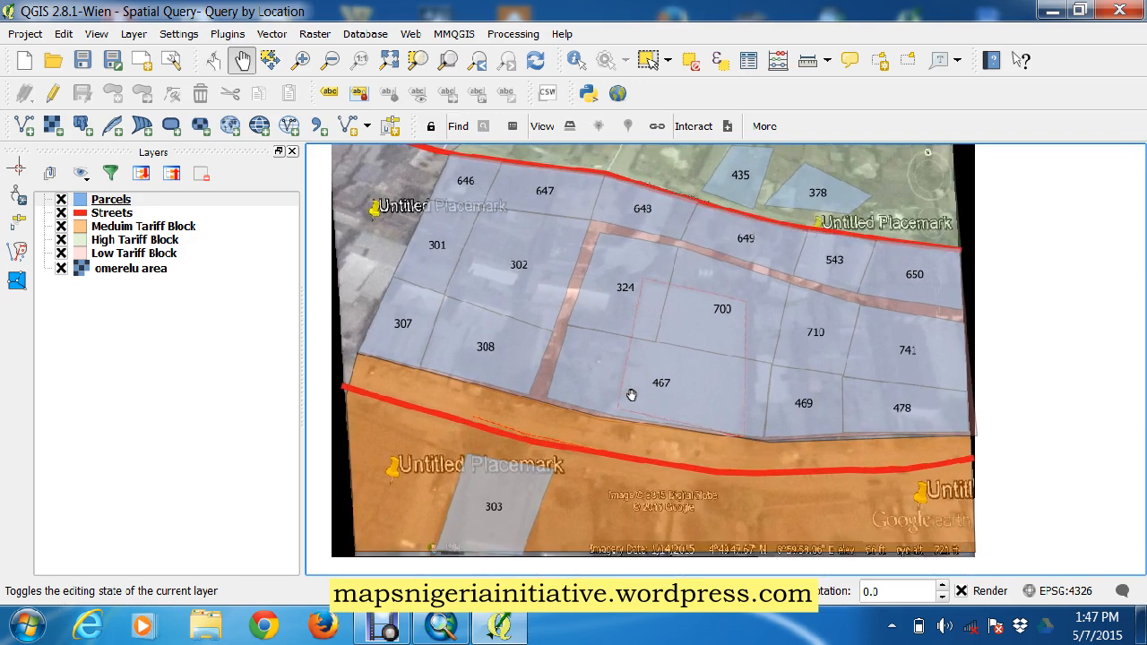
pyautogui.moveTo(640, 341); pyautogui.dragTo(659, 348)
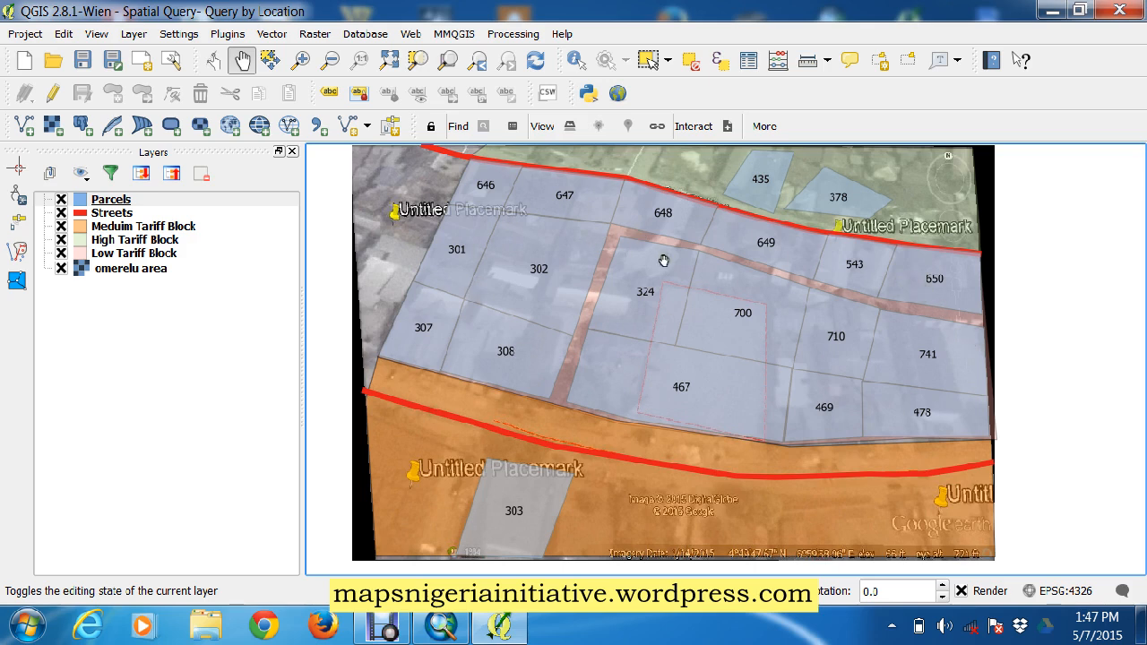
pyautogui.moveTo(803, 202)
pyautogui.mouseDown()
pyautogui.moveTo(807, 232)
pyautogui.moveTo(786, 206)
pyautogui.mouseUp()
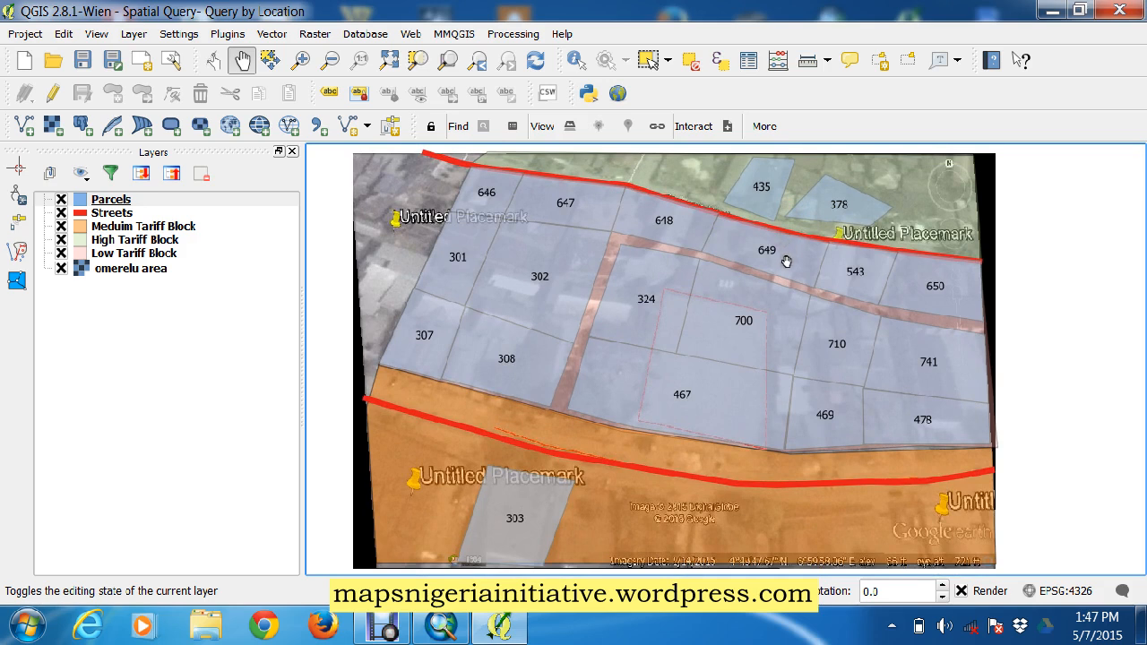
# Step: Run a spatial query that creates a new selection of Parcels features that intersect the Low Tariff Block layer
pyautogui.click(273, 35)
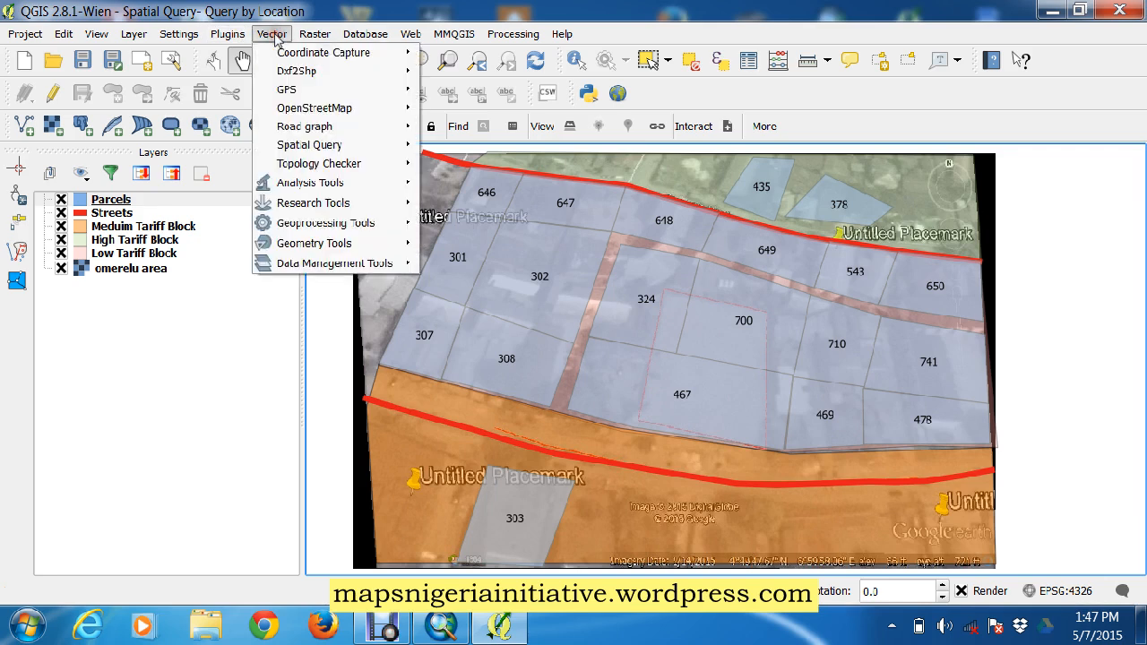
pyautogui.moveTo(288, 146)
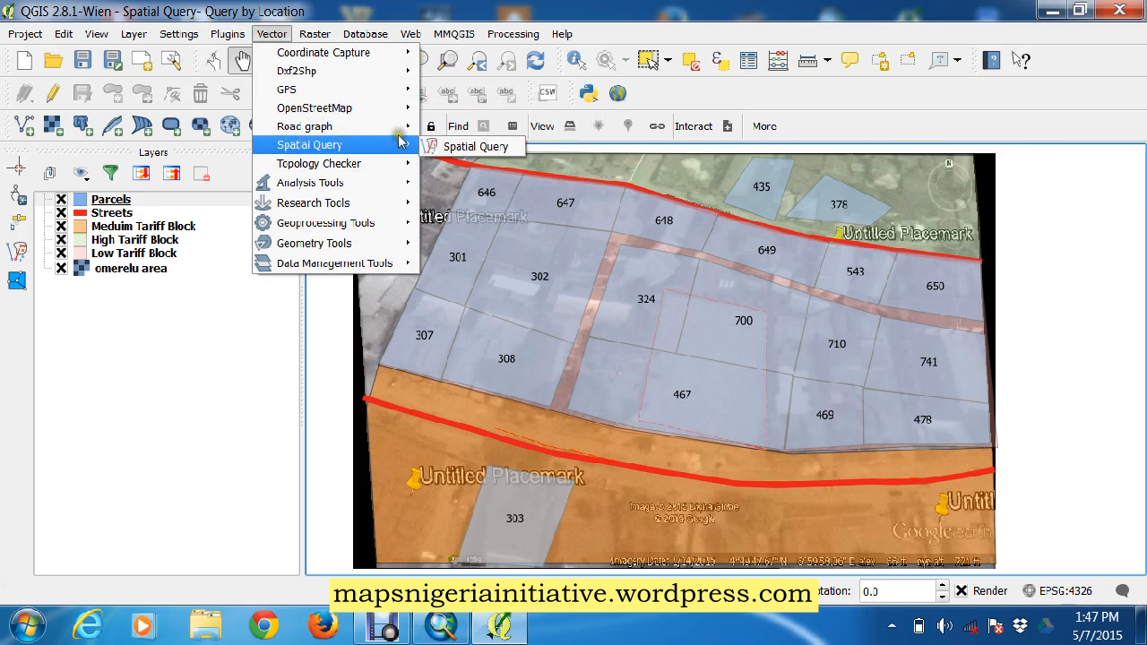
pyautogui.click(448, 146)
pyautogui.moveTo(278, 110); pyautogui.dragTo(318, 73)
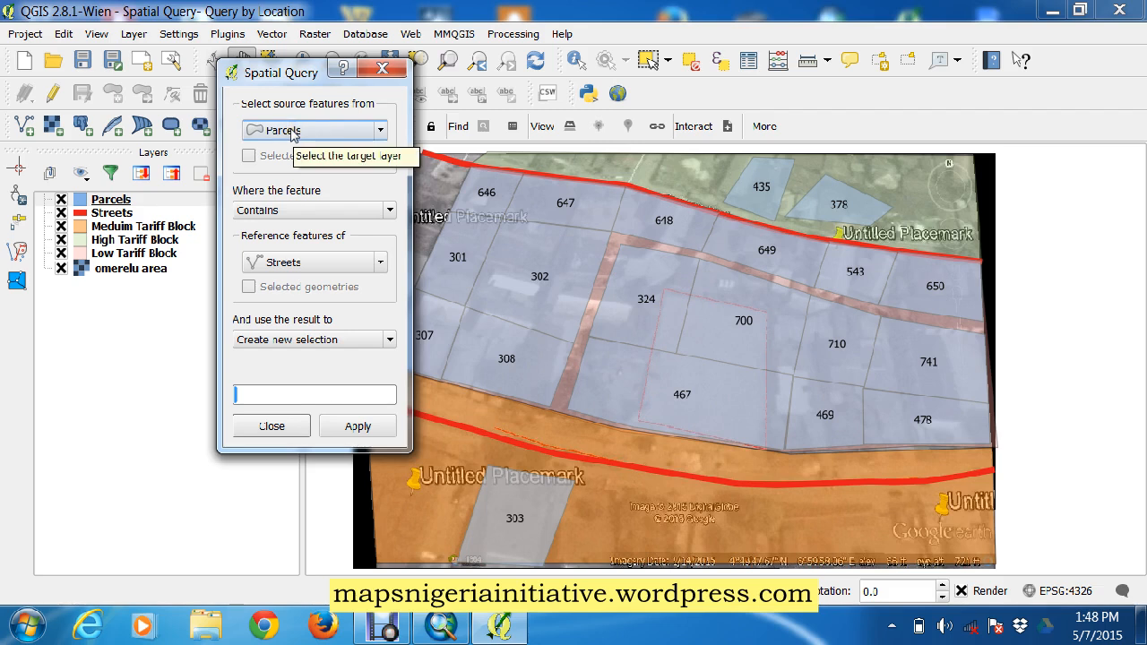
pyautogui.click(388, 212)
pyautogui.click(358, 312)
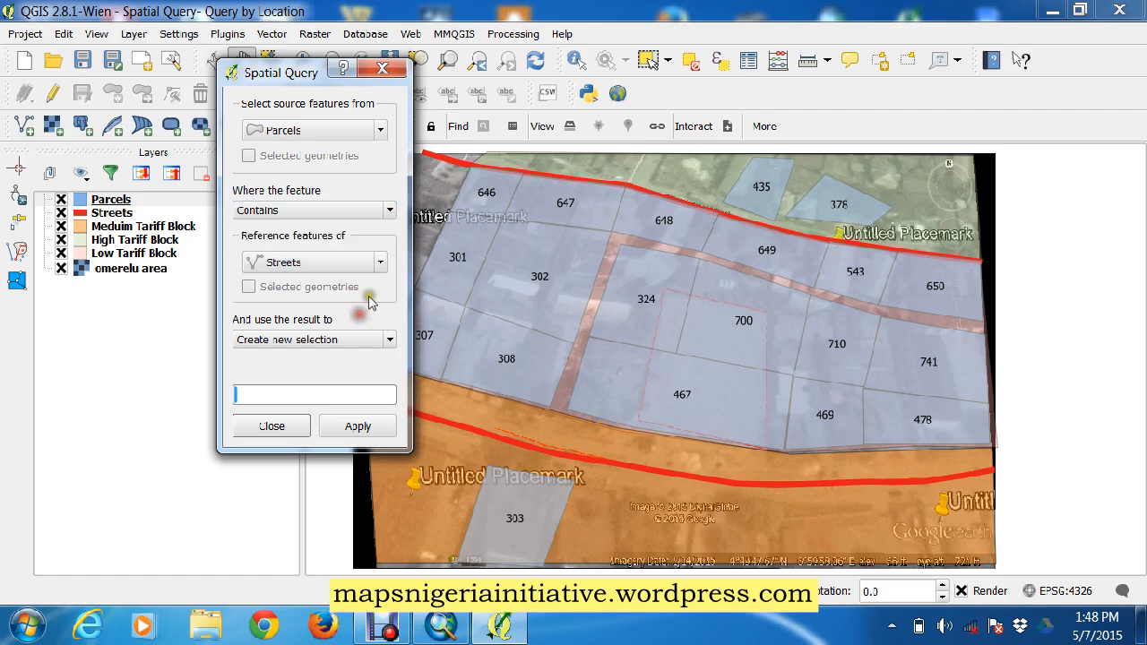
pyautogui.click(380, 261)
pyautogui.click(360, 299)
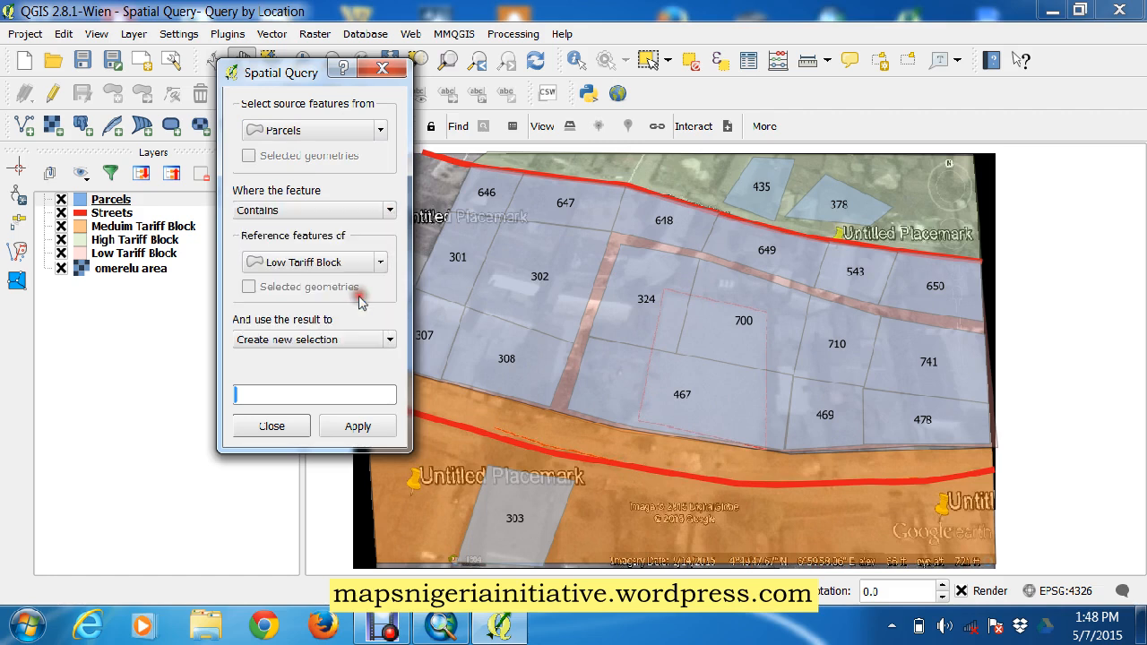
pyautogui.click(387, 211)
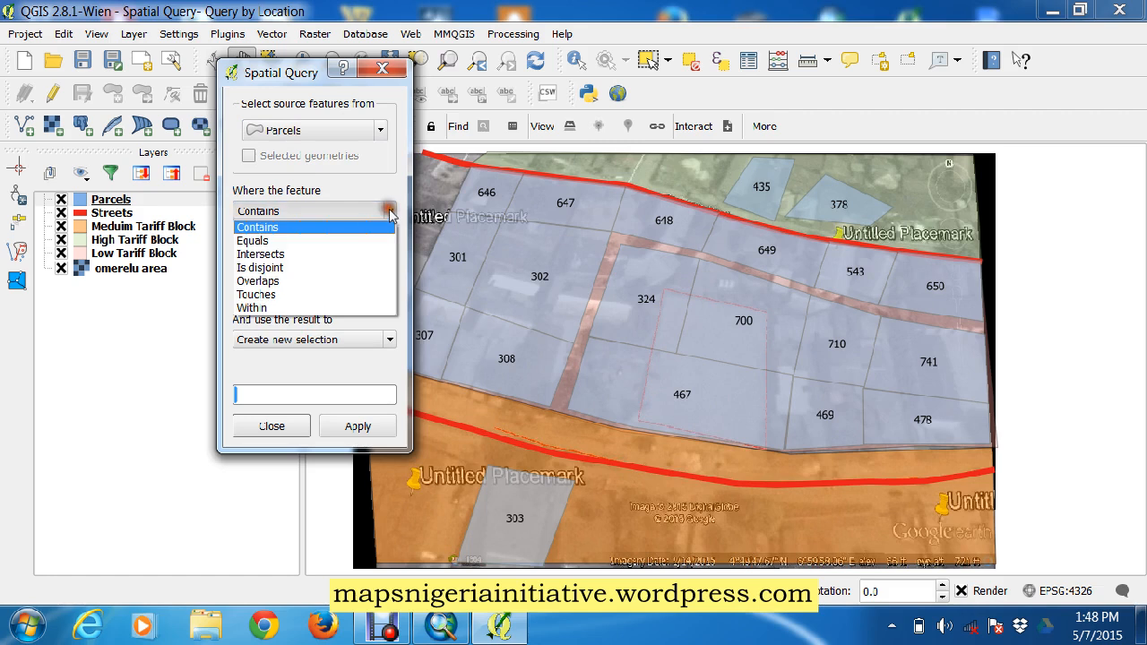
pyautogui.click(299, 254)
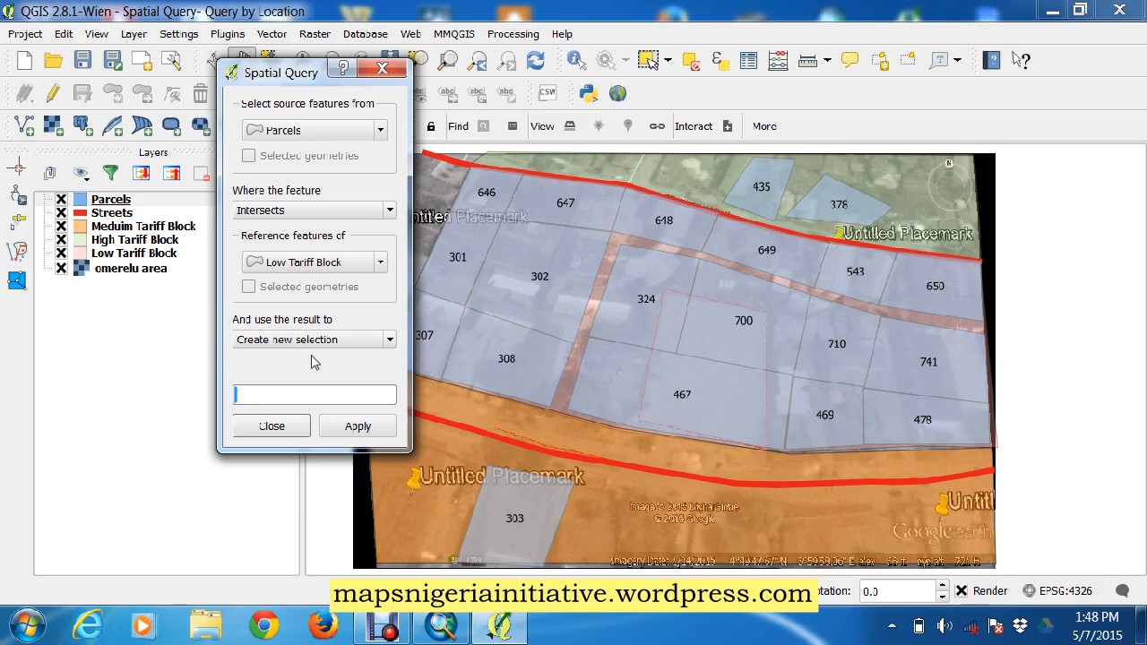
pyautogui.click(332, 426)
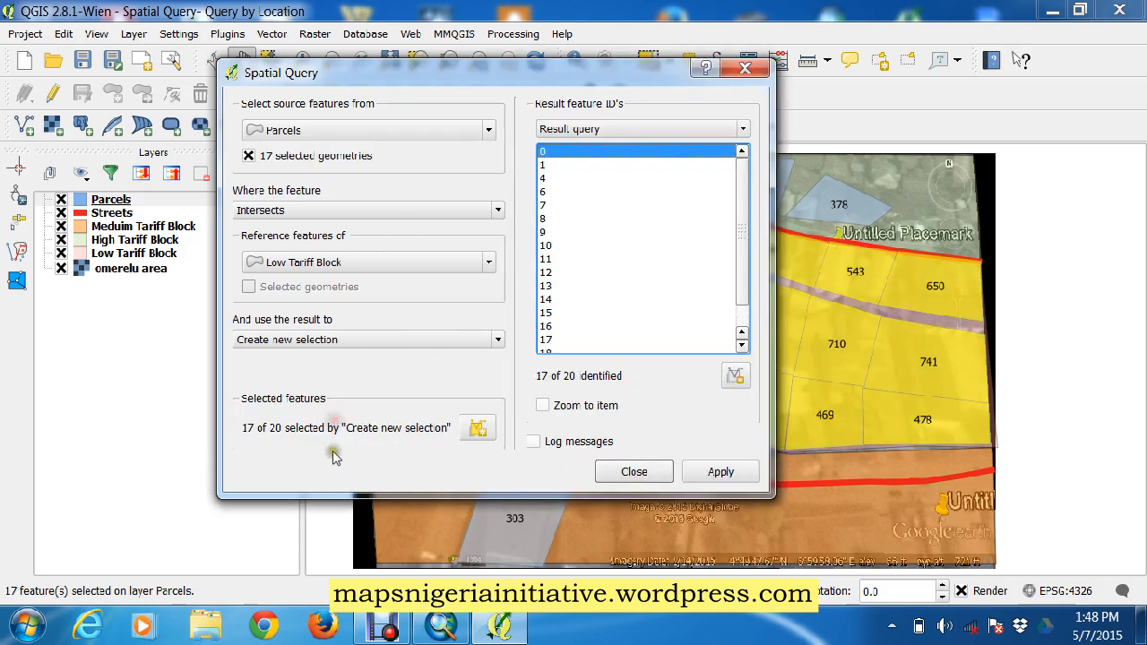
# Step: Inspect the parcels selected for the Low Tariff Block, then close the spatial query and clear the selection
pyautogui.moveTo(491, 76); pyautogui.dragTo(379, 462)
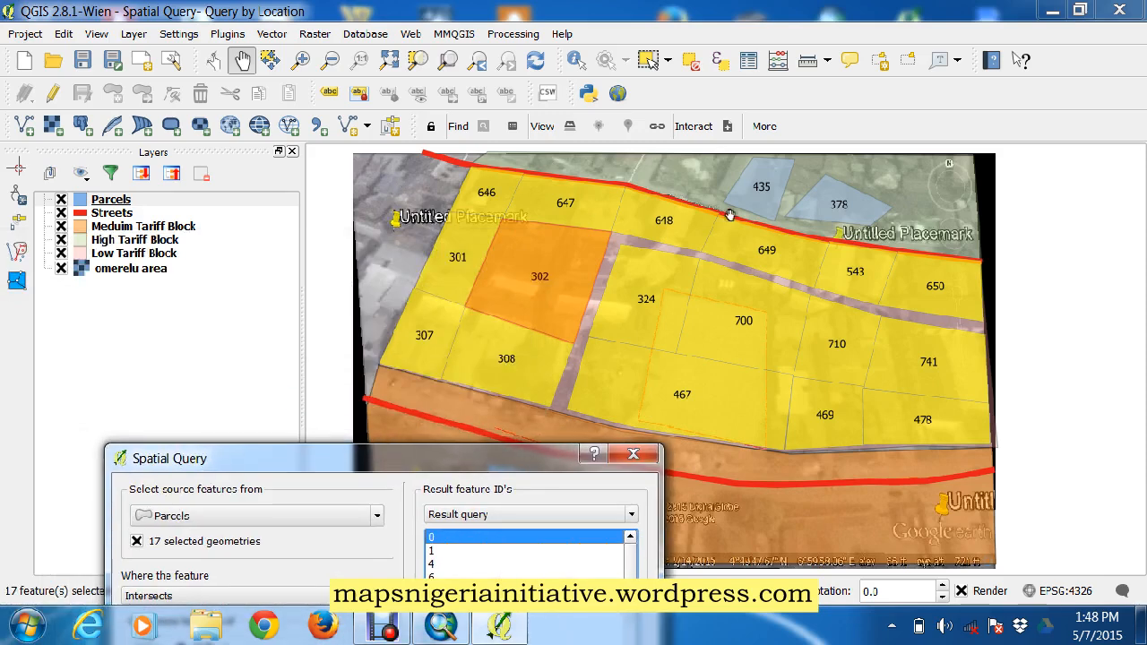
pyautogui.moveTo(866, 216); pyautogui.dragTo(874, 205)
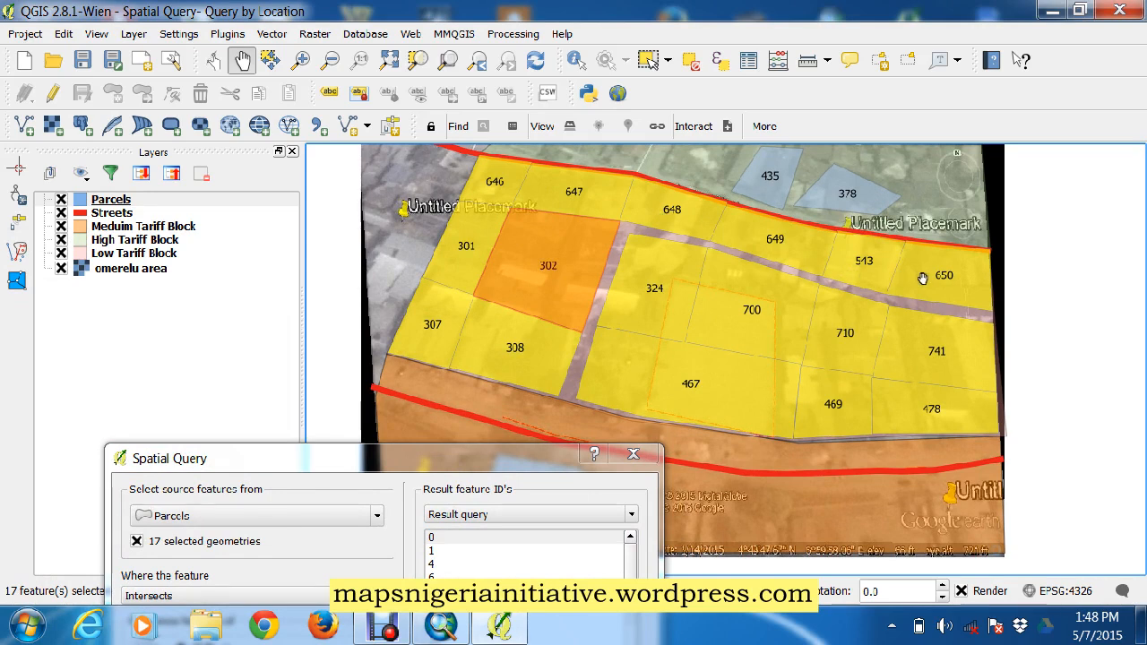
pyautogui.moveTo(391, 459); pyautogui.dragTo(414, 115)
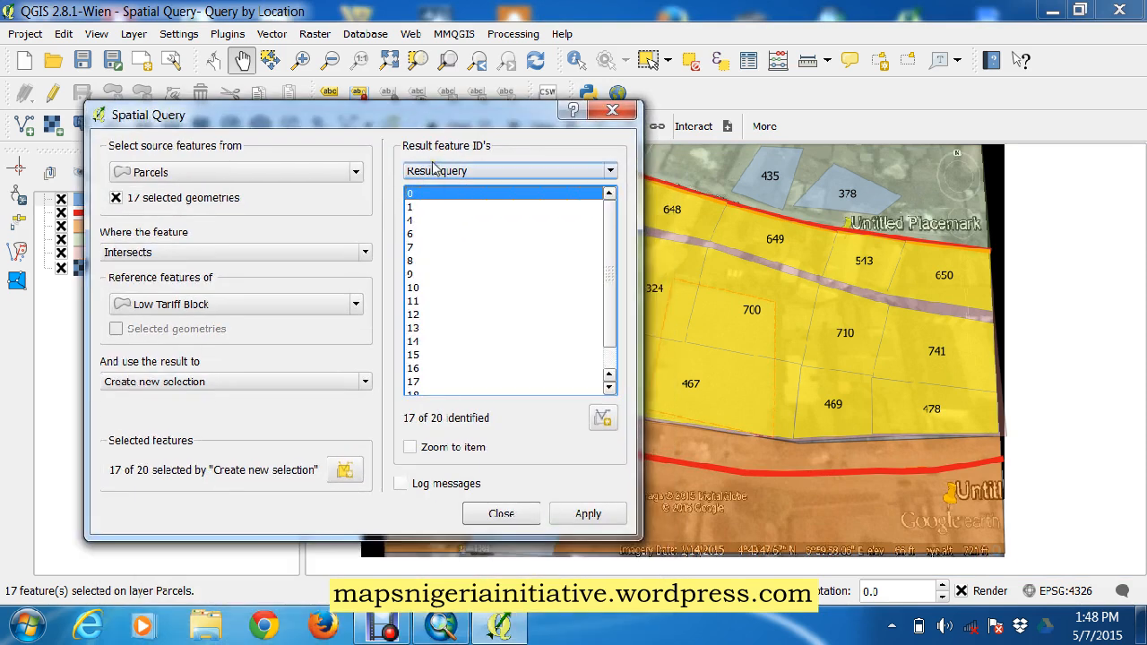
pyautogui.moveTo(417, 117); pyautogui.dragTo(440, 87)
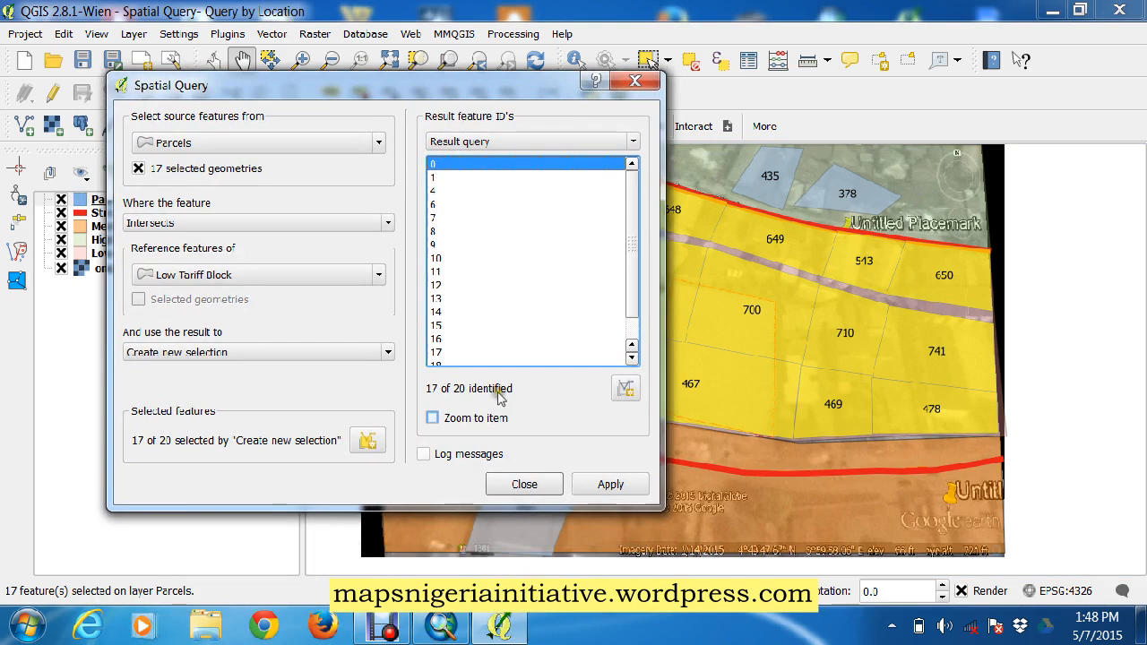
pyautogui.click(524, 484)
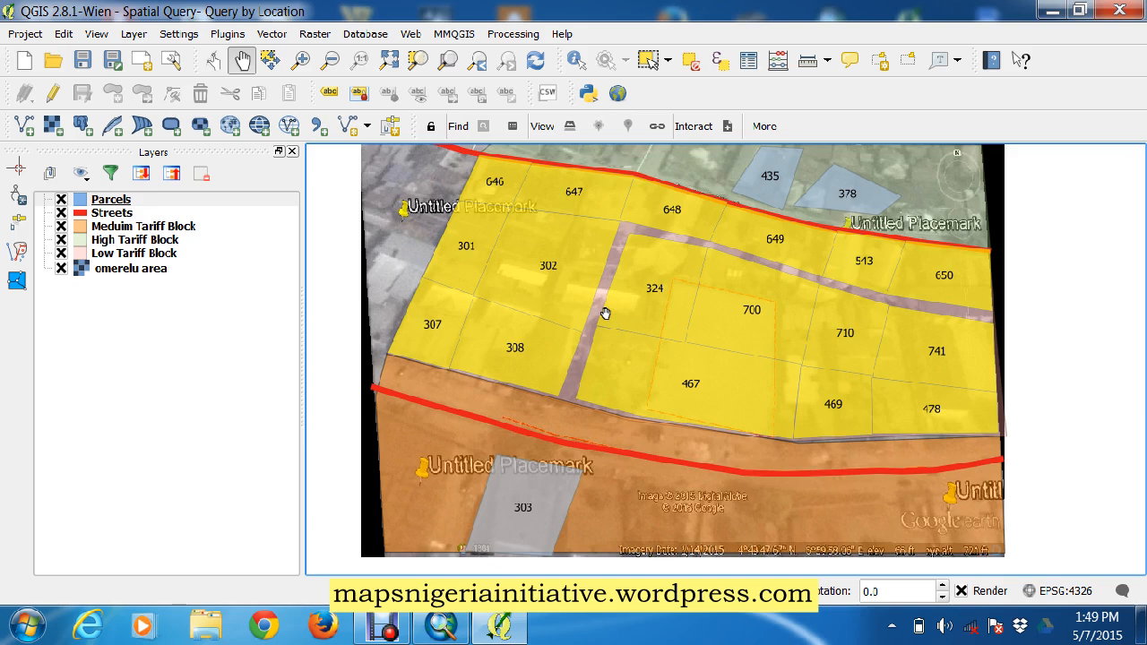
pyautogui.click(690, 62)
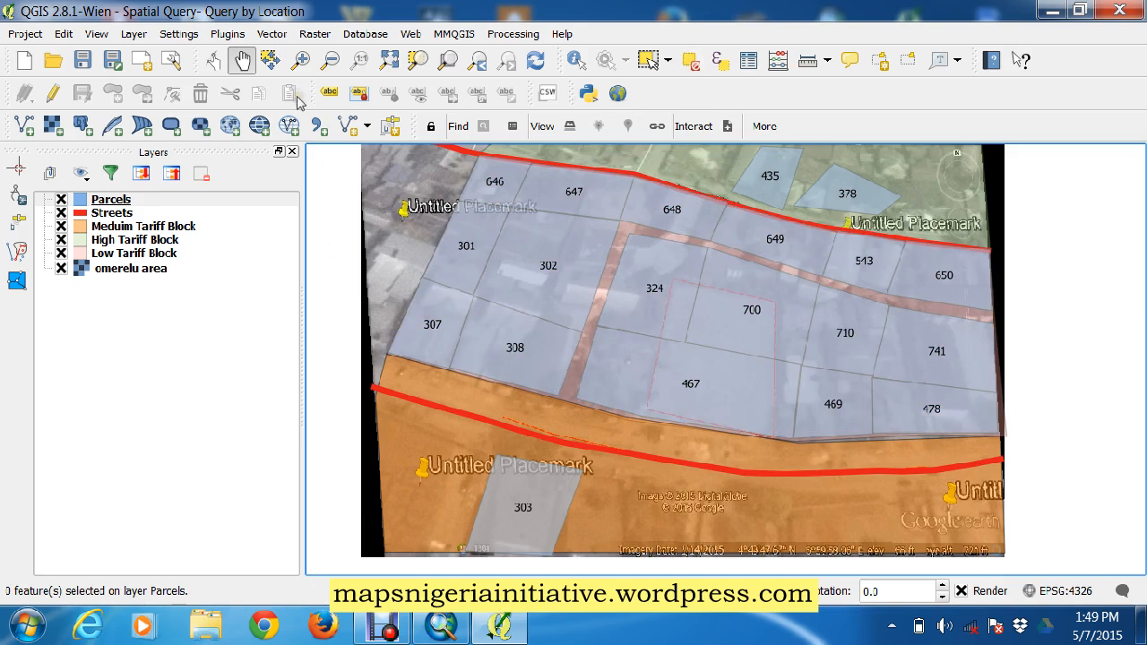
# Step: Run a spatial query that creates a new selection of Parcels features that intersect the High Tariff Block layer
pyautogui.click(272, 34)
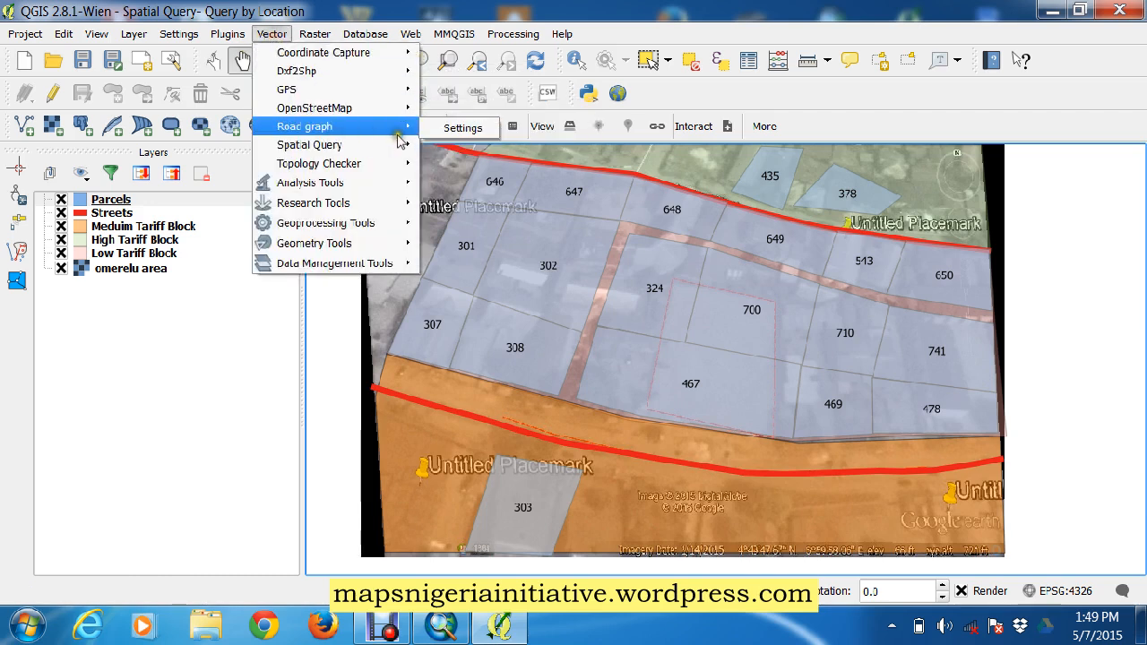
pyautogui.click(434, 149)
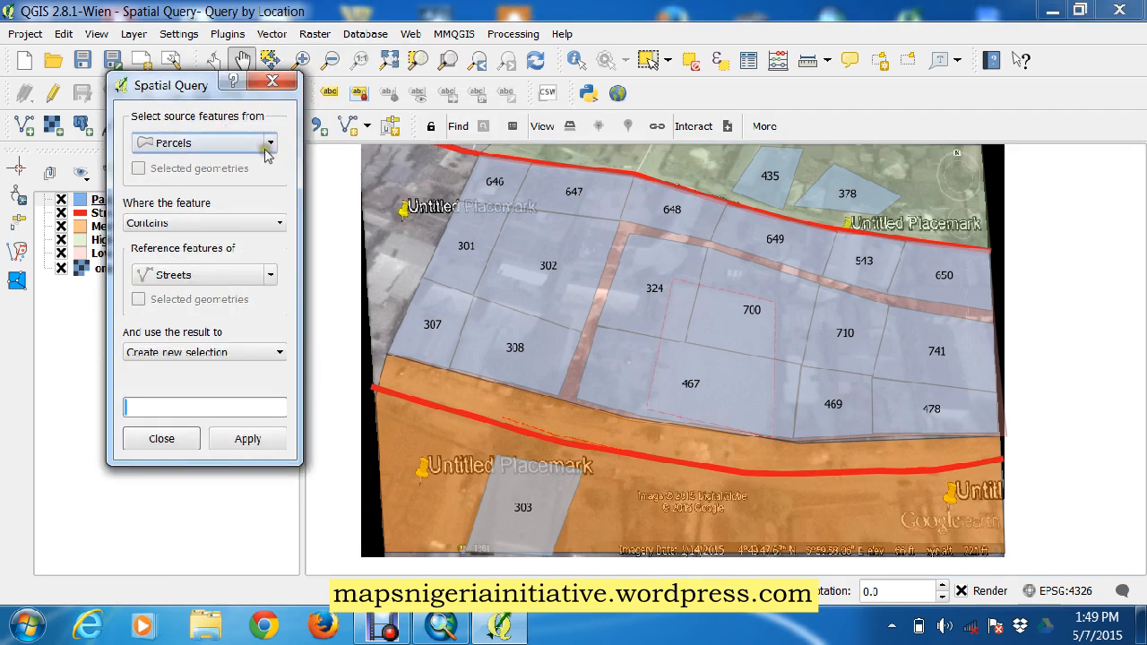
pyautogui.click(273, 225)
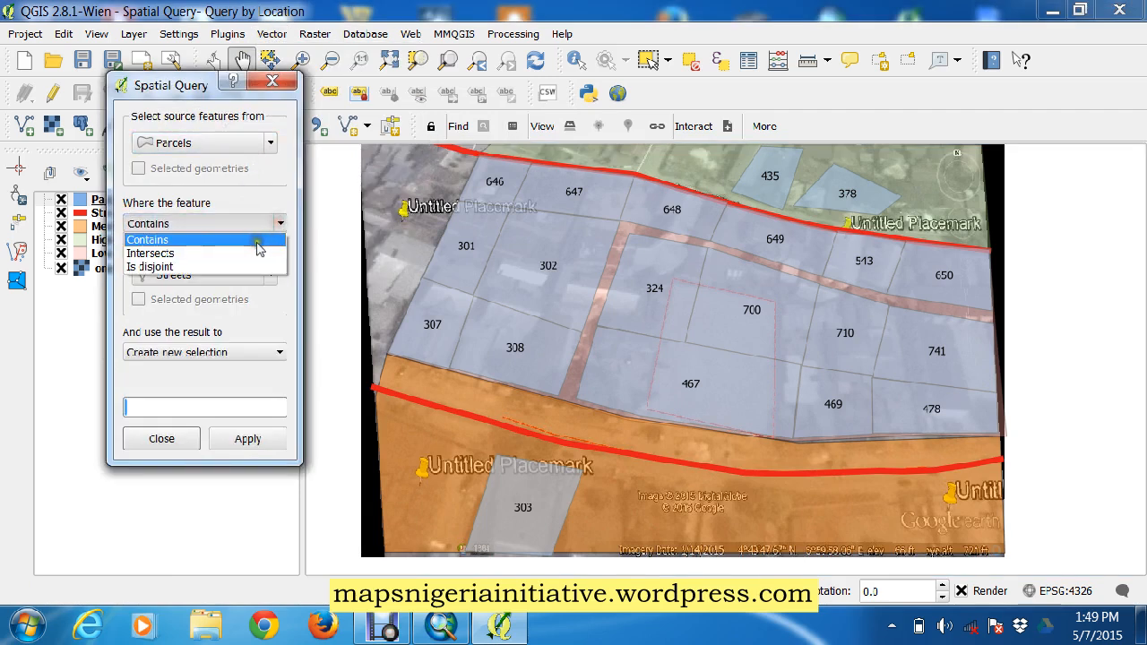
pyautogui.click(254, 256)
pyautogui.click(270, 275)
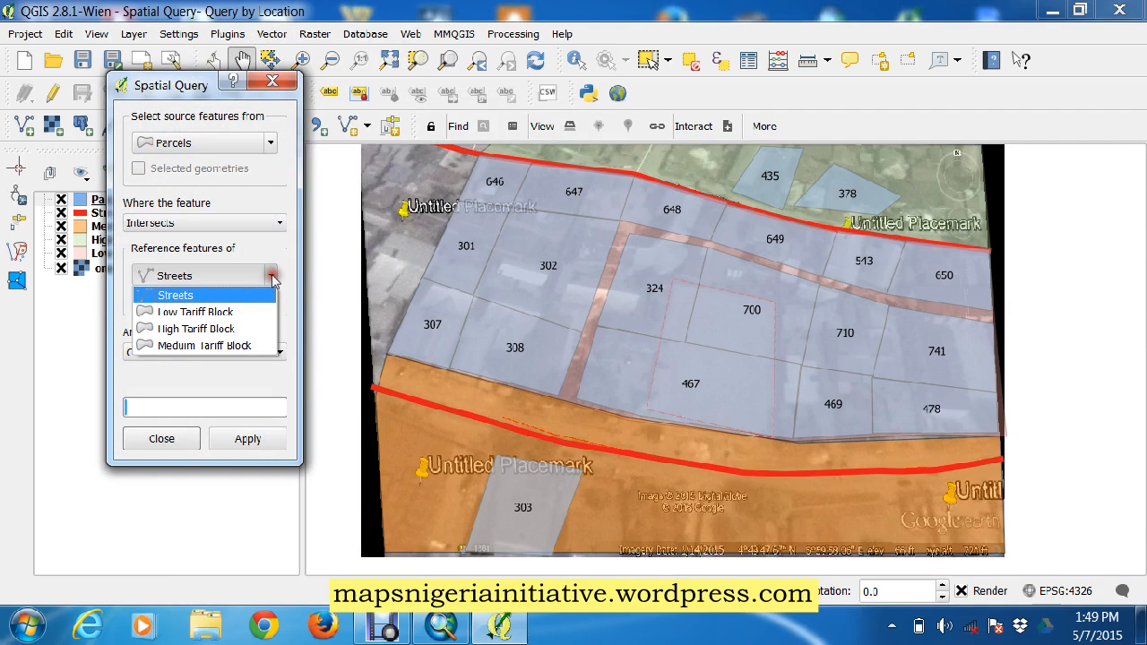
pyautogui.click(240, 332)
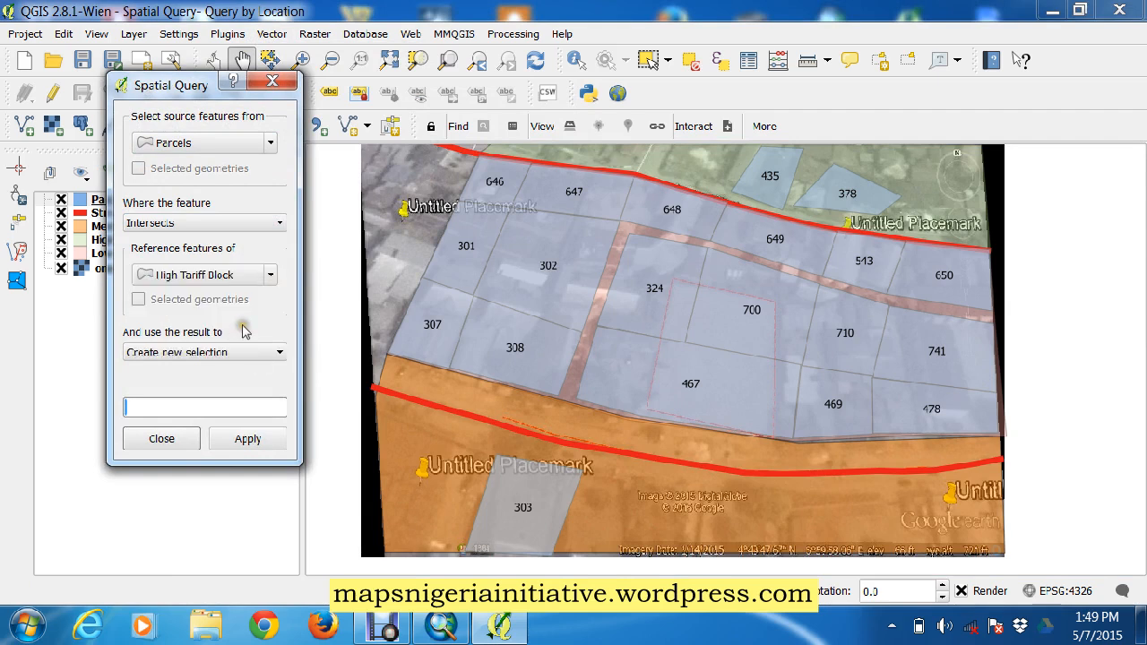
pyautogui.click(248, 438)
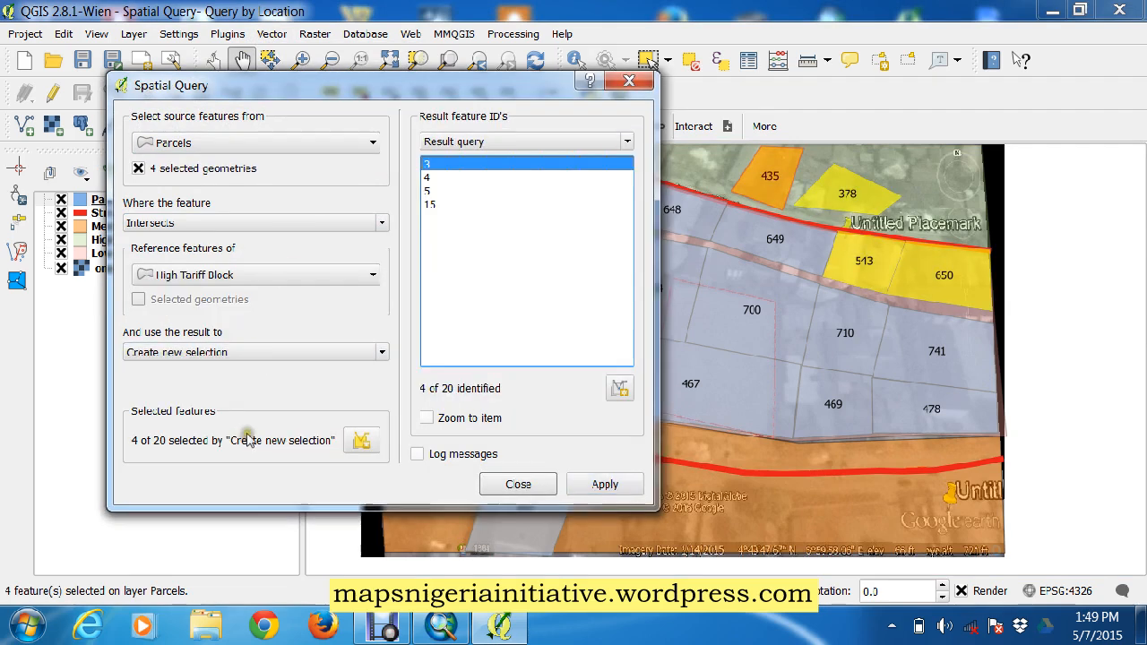
# Step: Inspect the parcels selected for the High Tariff Block, then close the spatial query and clear the selection
pyautogui.moveTo(395, 87); pyautogui.dragTo(306, 253)
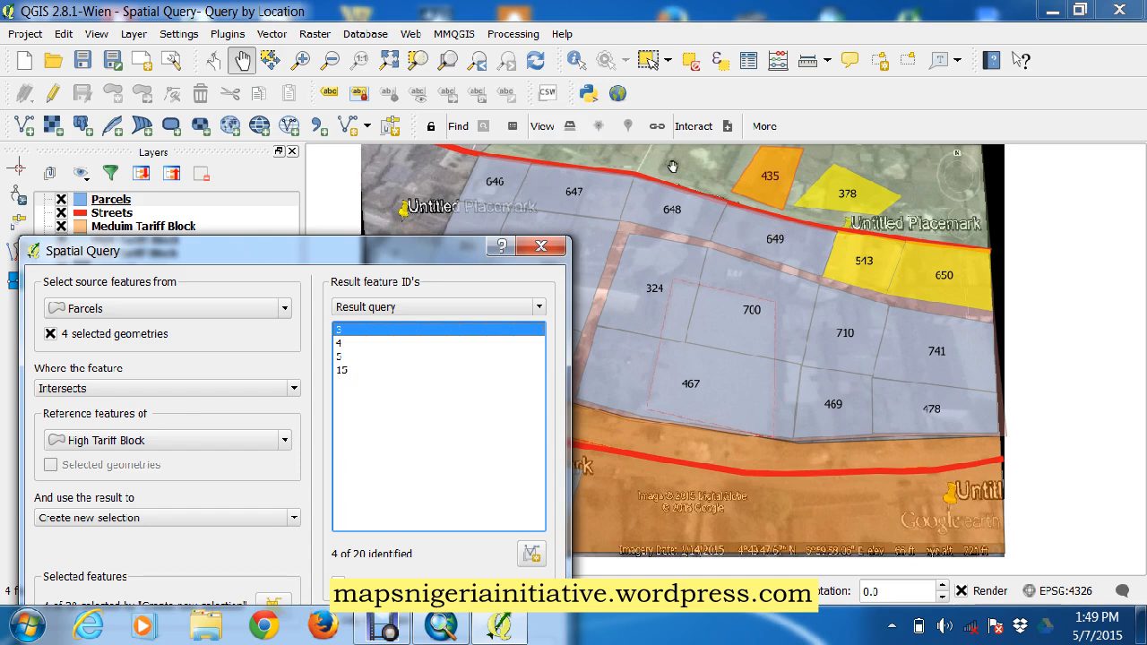
pyautogui.moveTo(384, 254); pyautogui.dragTo(417, 258)
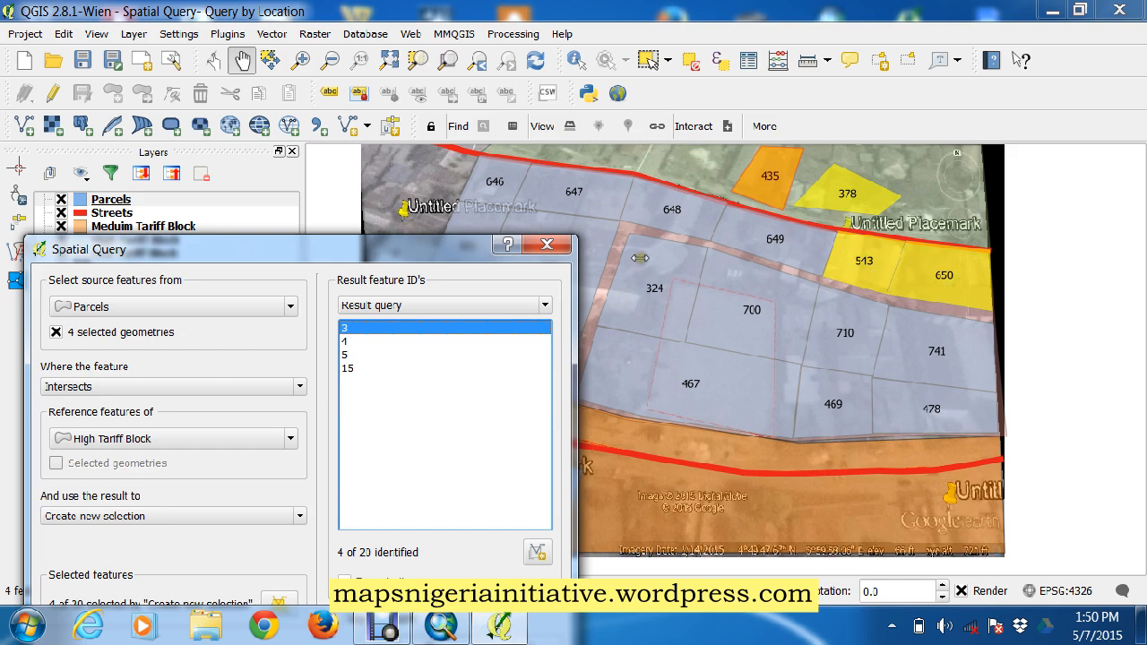
pyautogui.moveTo(394, 248); pyautogui.dragTo(382, 91)
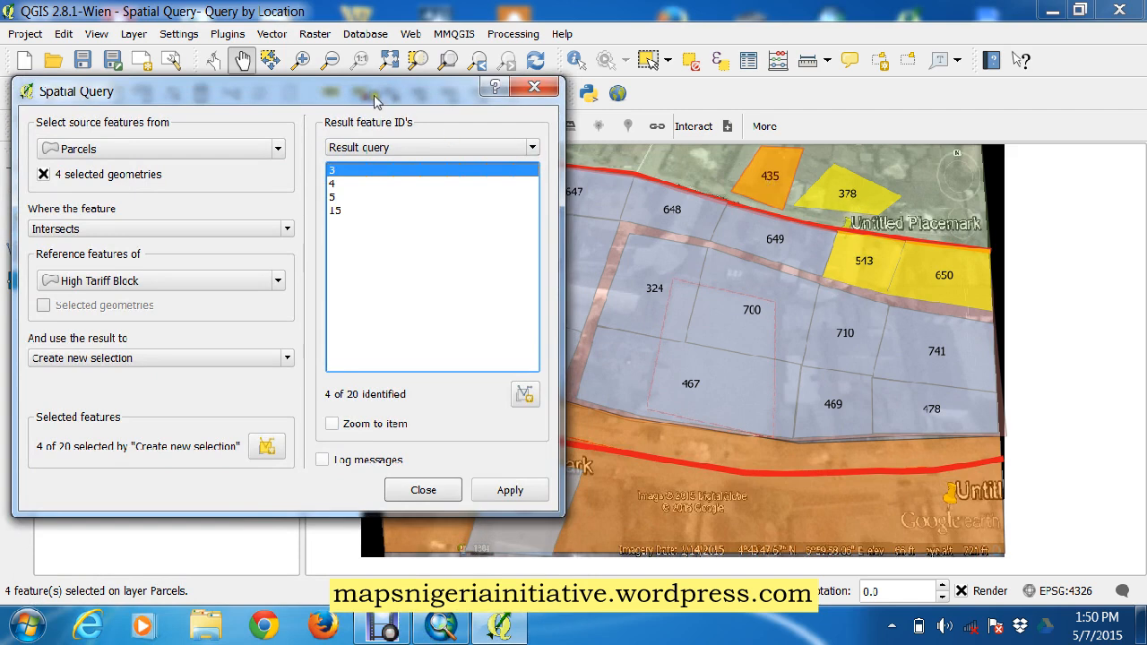
pyautogui.moveTo(378, 90); pyautogui.dragTo(456, 71)
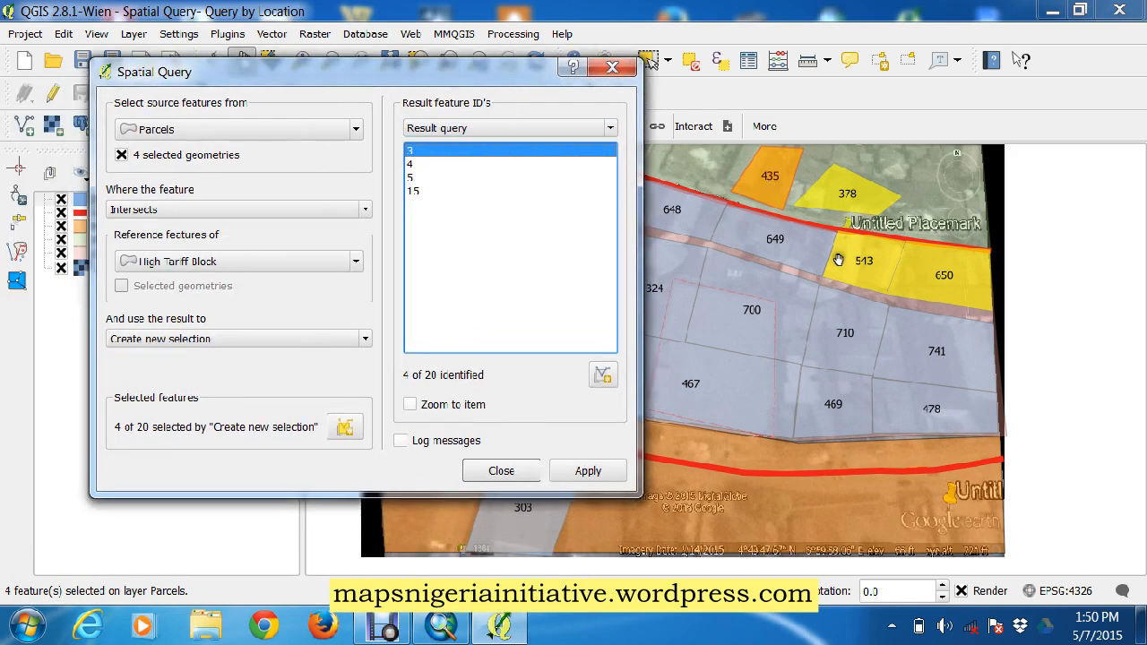
pyautogui.click(509, 470)
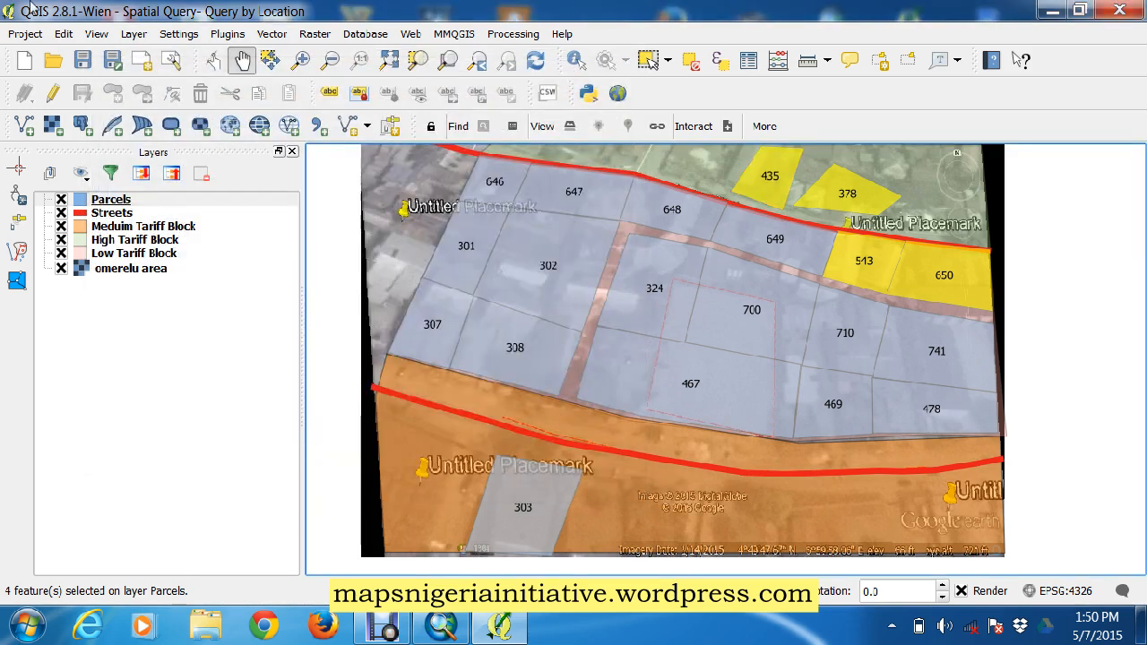
pyautogui.click(690, 60)
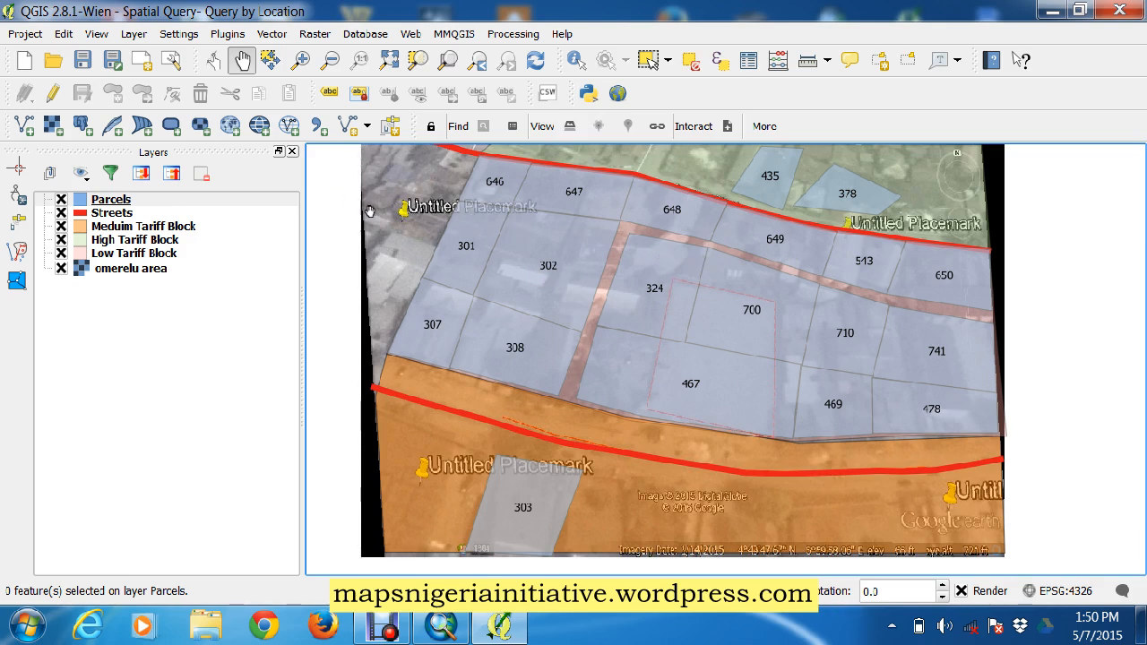
pyautogui.click(271, 33)
pyautogui.moveTo(303, 146)
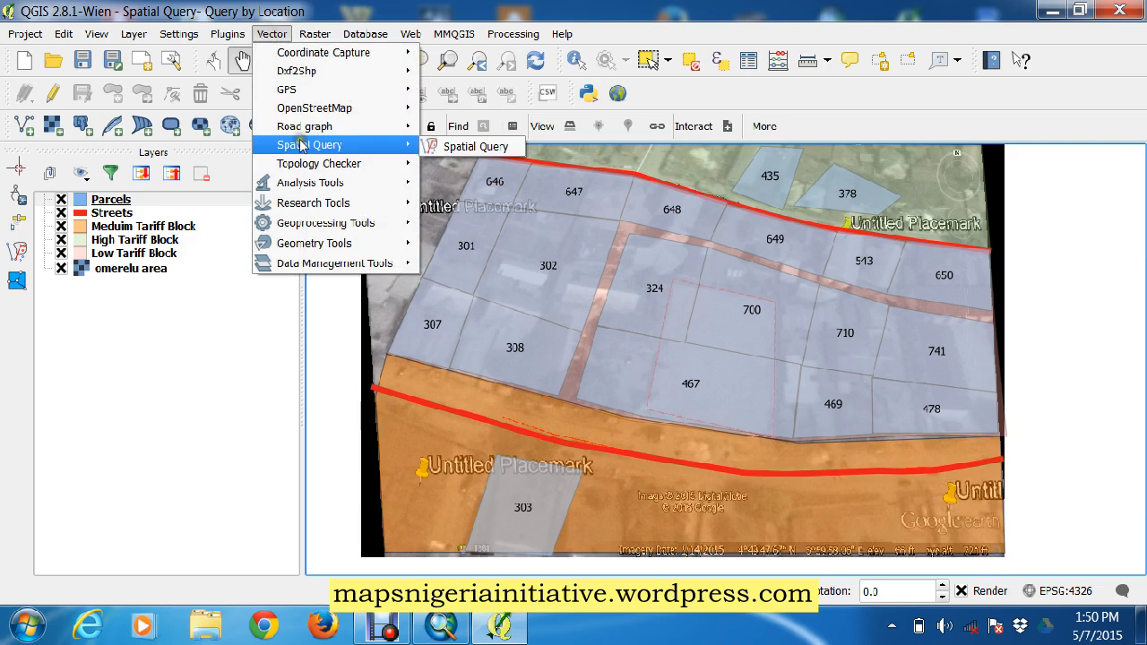
pyautogui.click(453, 148)
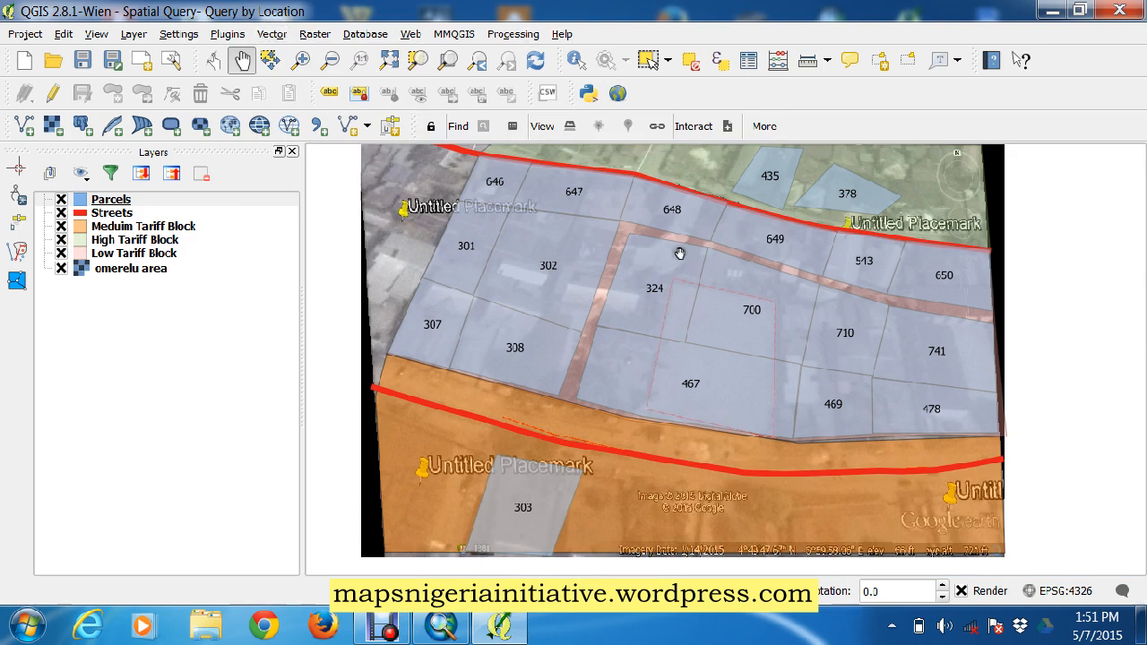
pyautogui.moveTo(678, 253); pyautogui.dragTo(657, 284)
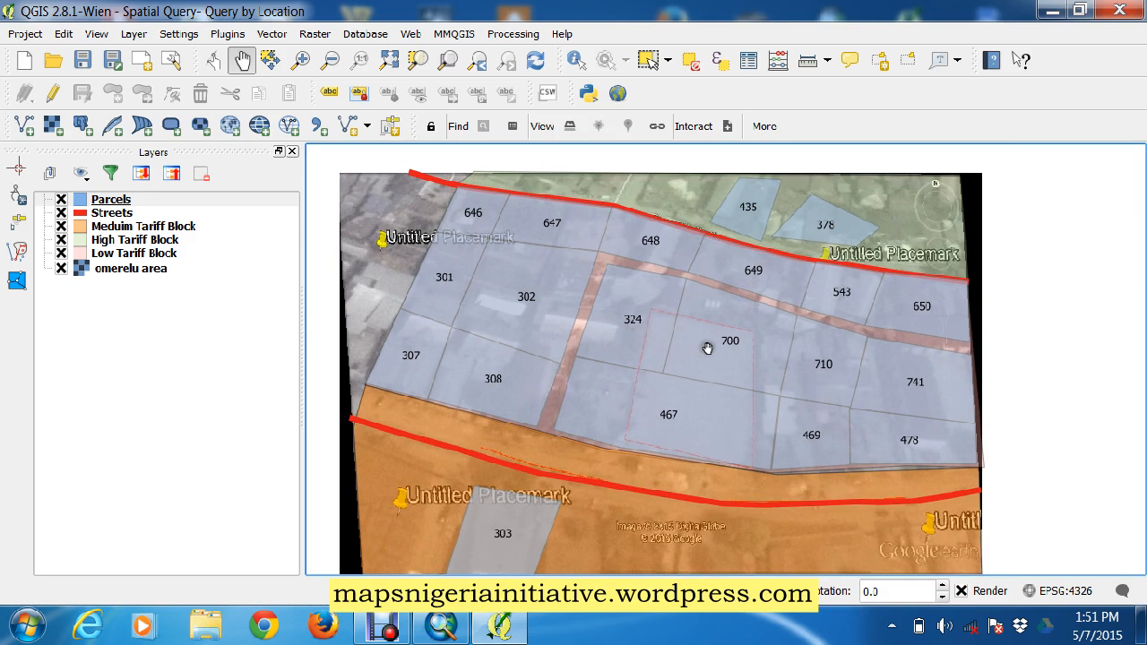
pyautogui.moveTo(653, 367); pyautogui.dragTo(620, 349)
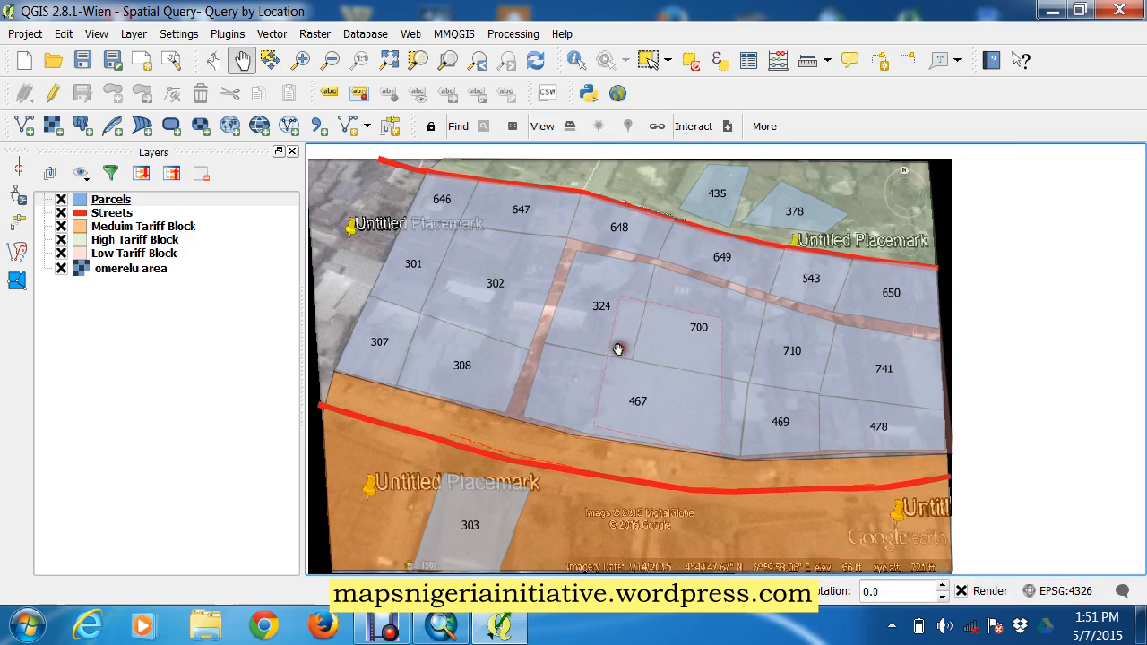
pyautogui.moveTo(650, 282)
pyautogui.mouseDown()
pyautogui.moveTo(651, 315)
pyautogui.moveTo(653, 267)
pyautogui.mouseUp()
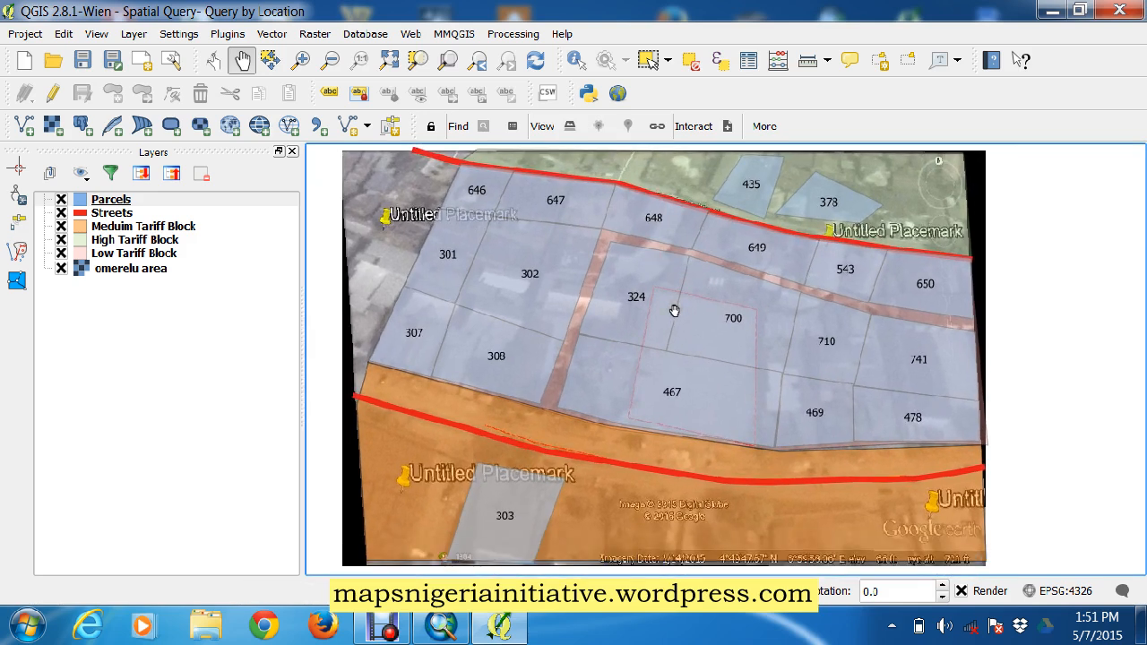